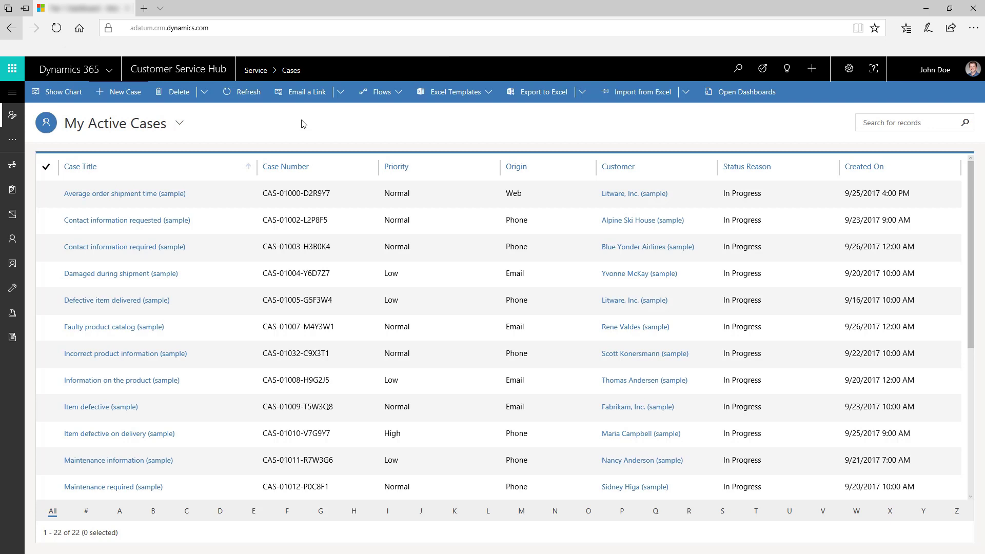
click(179, 124)
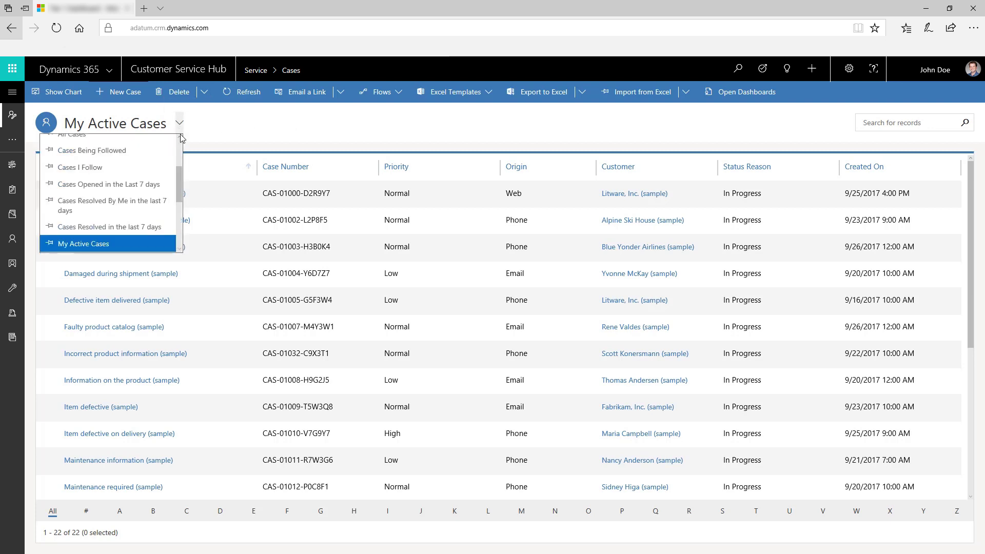
drag(180, 177, 184, 152)
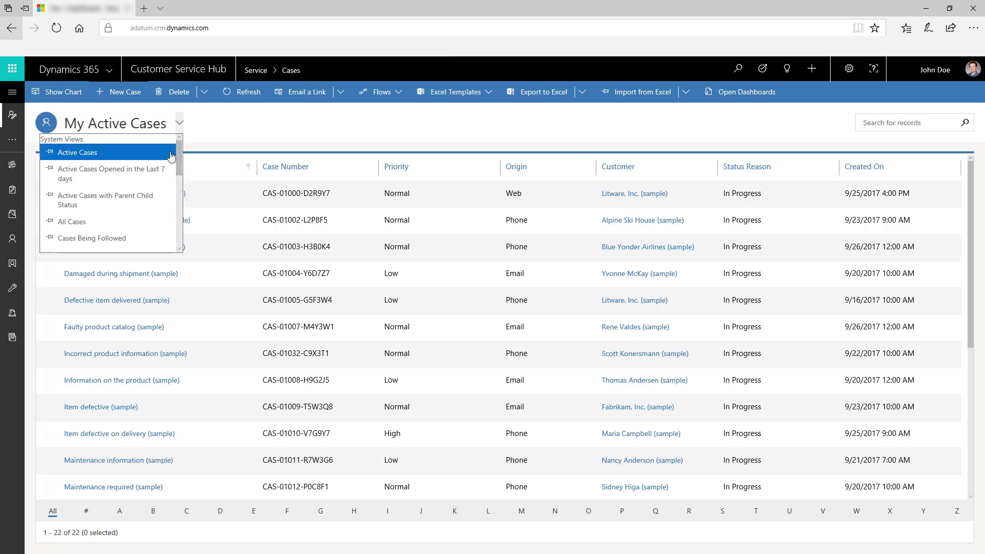
click(129, 175)
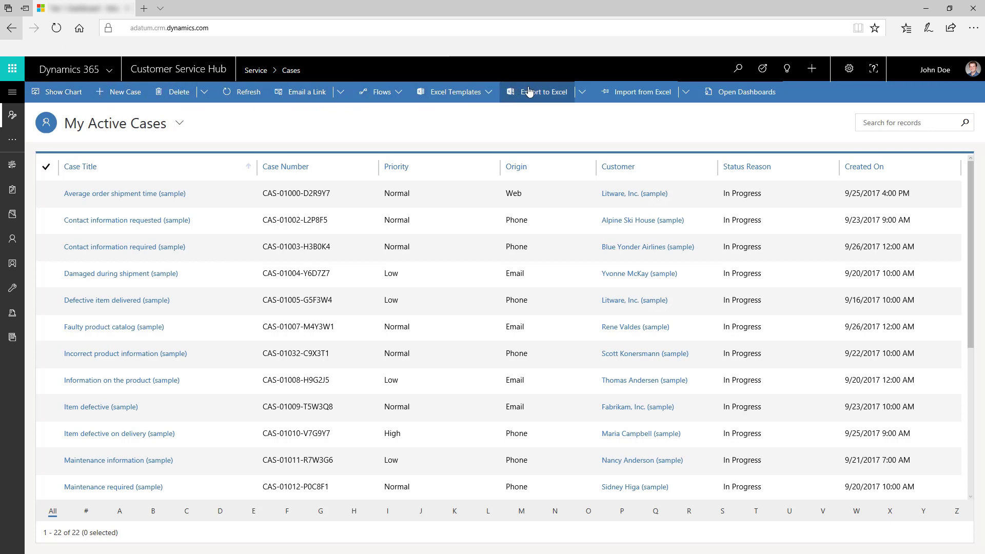
Apply routing rules to the Average order shipment time and Contact information requested cases
click(741, 93)
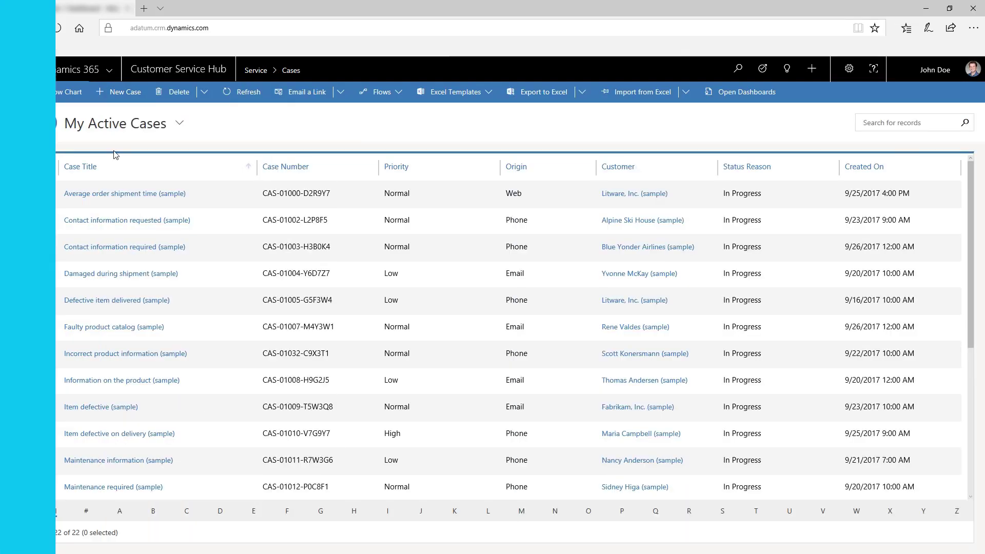
click(46, 194)
click(46, 220)
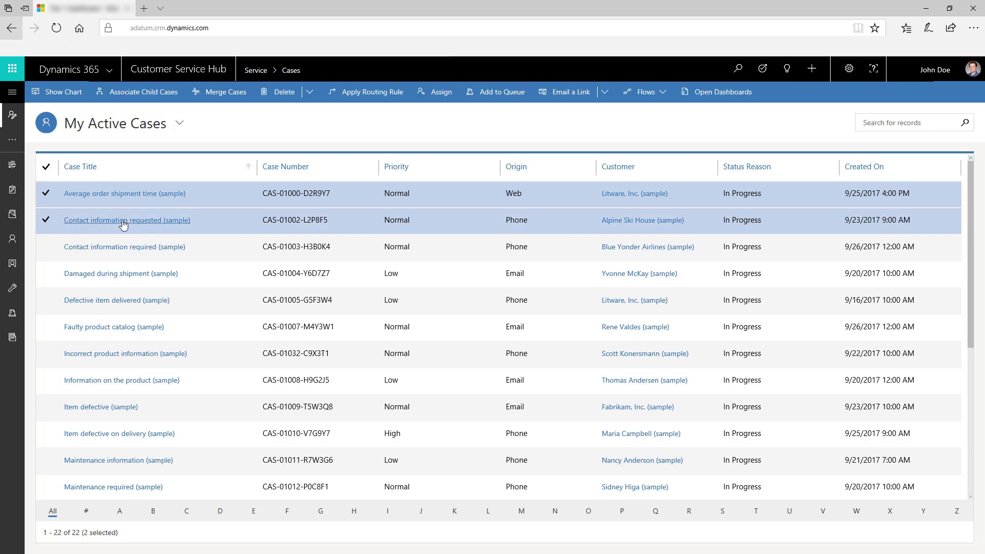
click(365, 95)
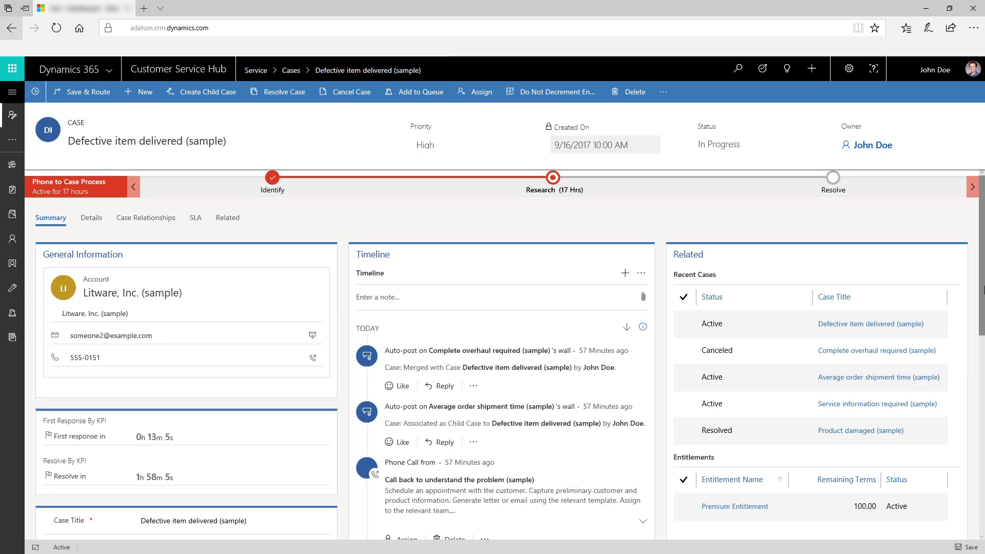
On the Defective item delivered case, start a call and an email to the account's phone and address
key(Tab)
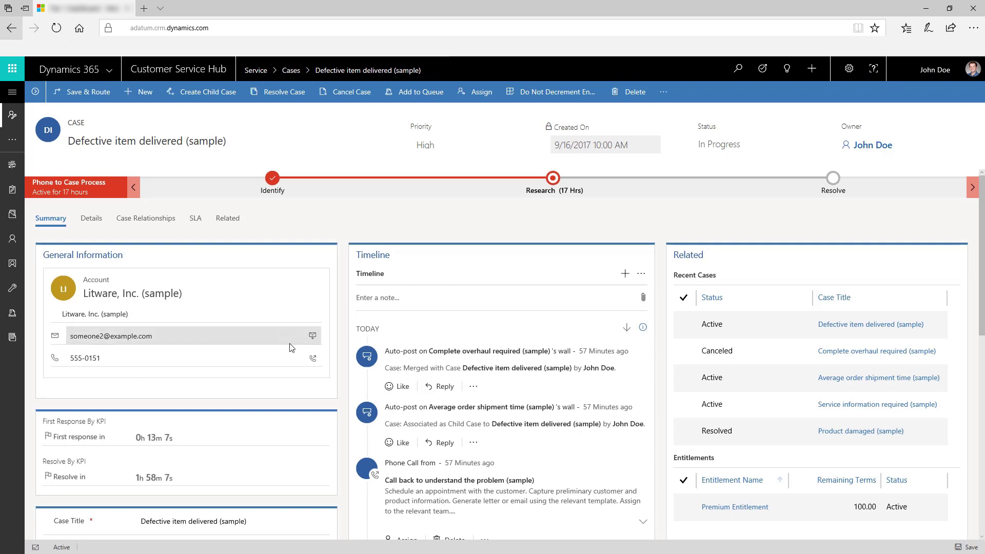
click(313, 360)
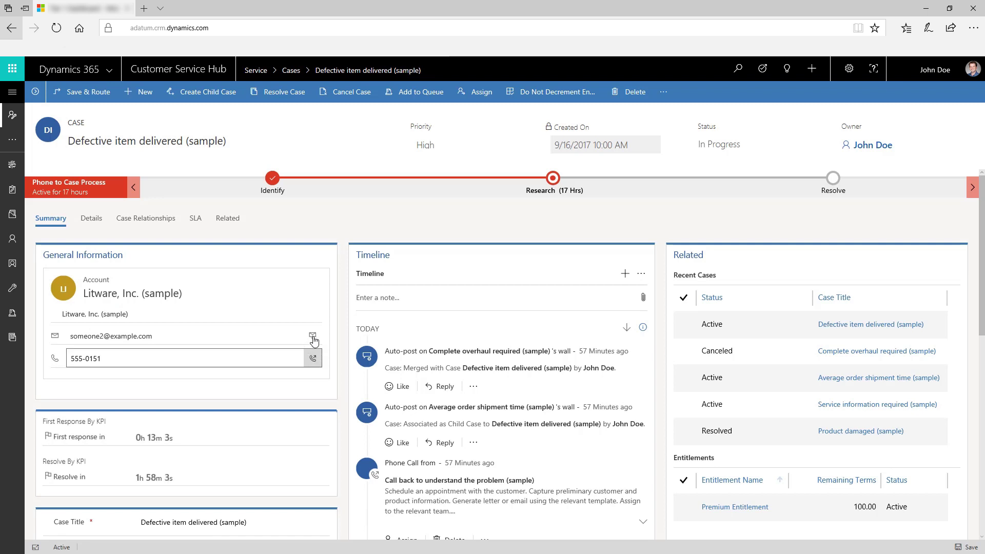
click(313, 337)
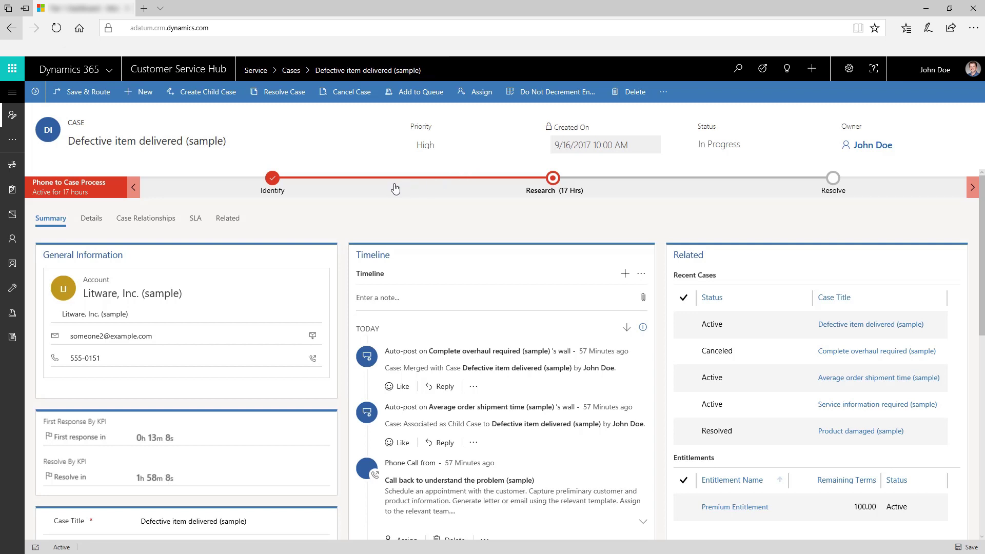
click(273, 179)
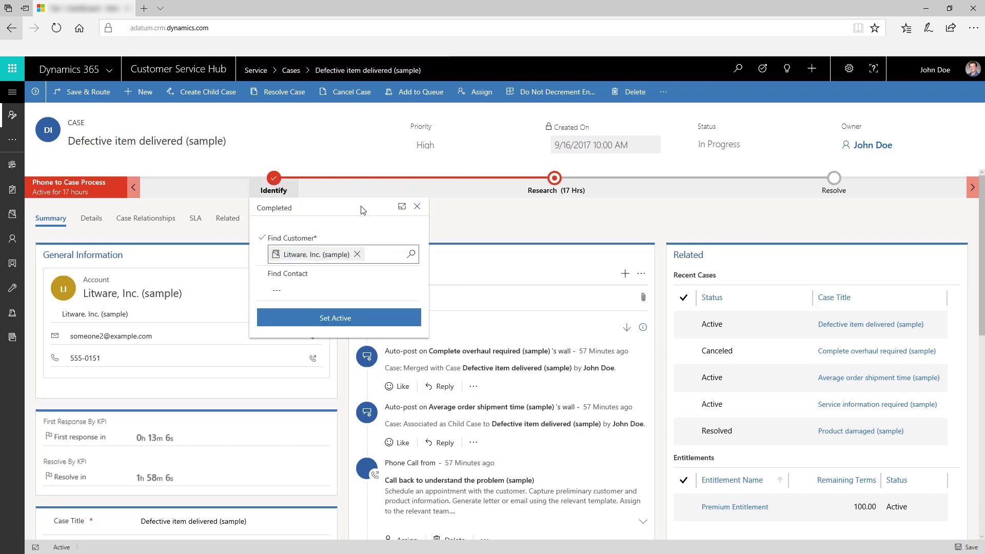
click(417, 208)
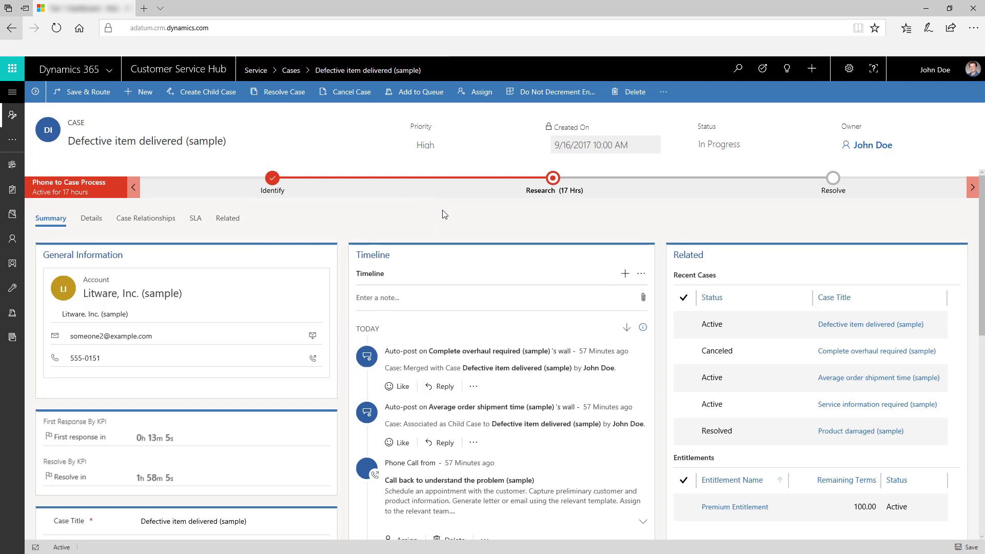
click(553, 179)
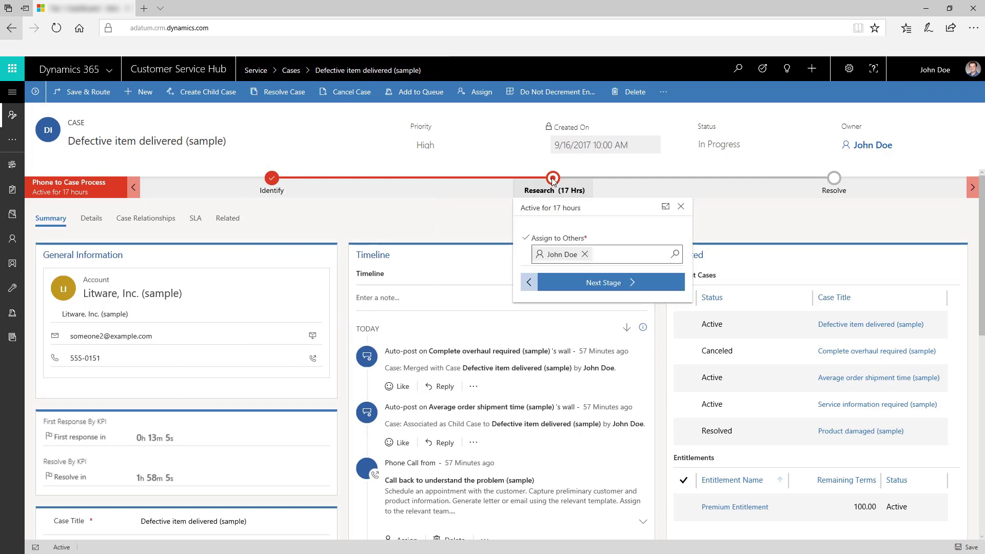
click(680, 207)
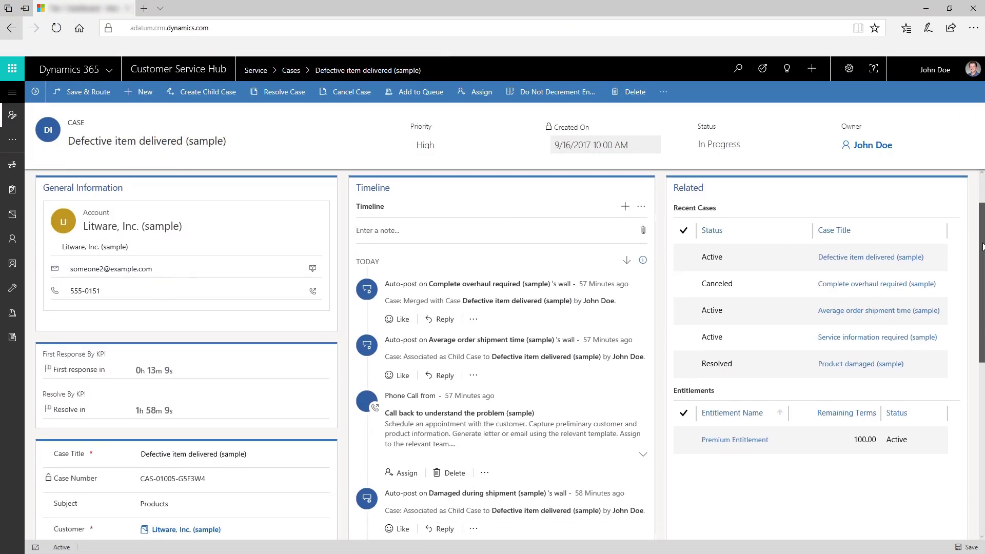
Post the reply 'I will look into it.' under the Complete overhaul required timeline post
drag(982, 247, 981, 213)
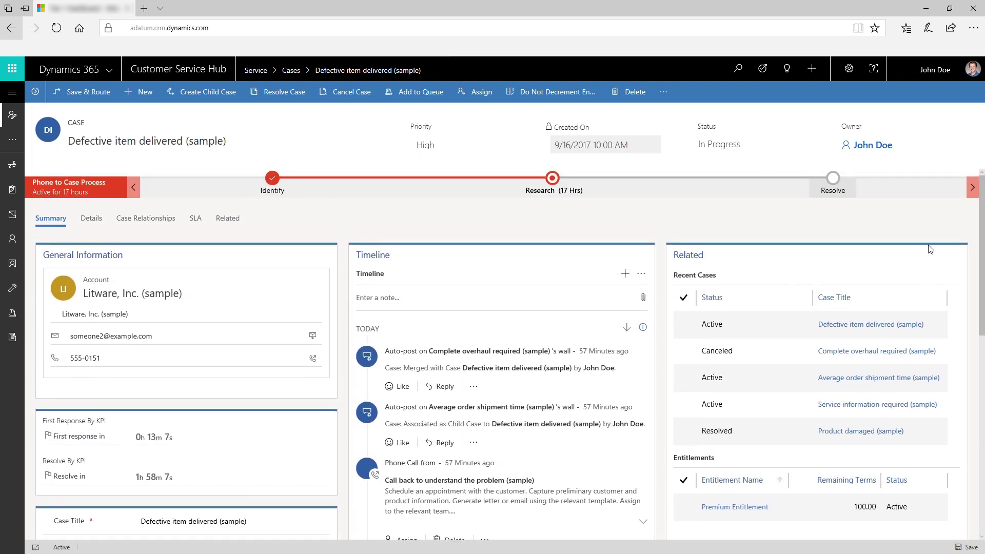
click(442, 387)
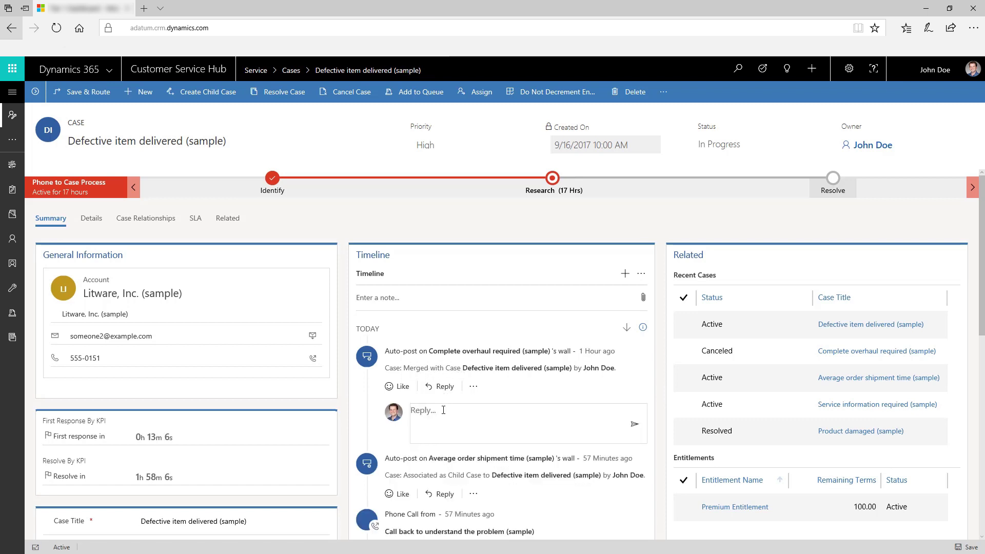
text(I will look into it.)
click(636, 429)
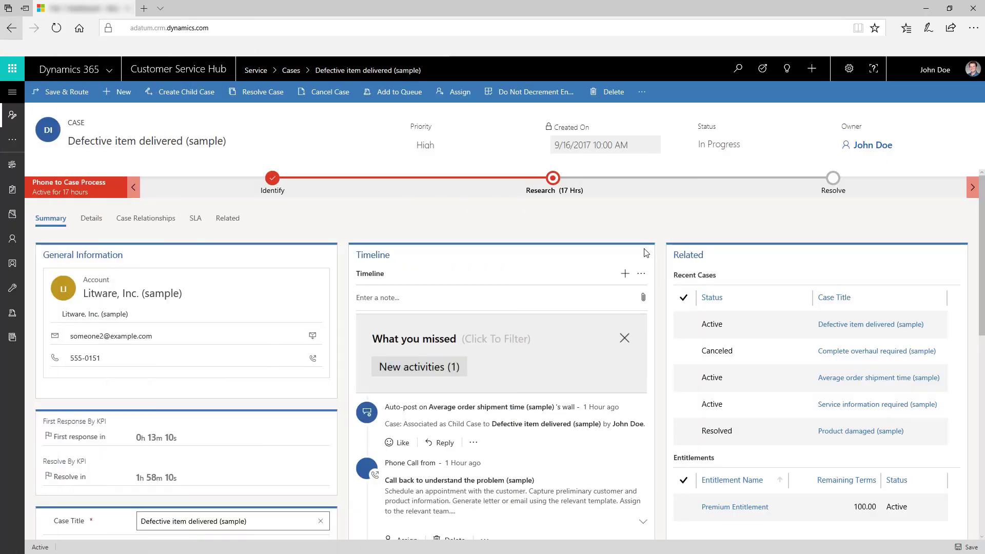
Open the timeline filter pane and reveal the extra type and date filters
click(641, 273)
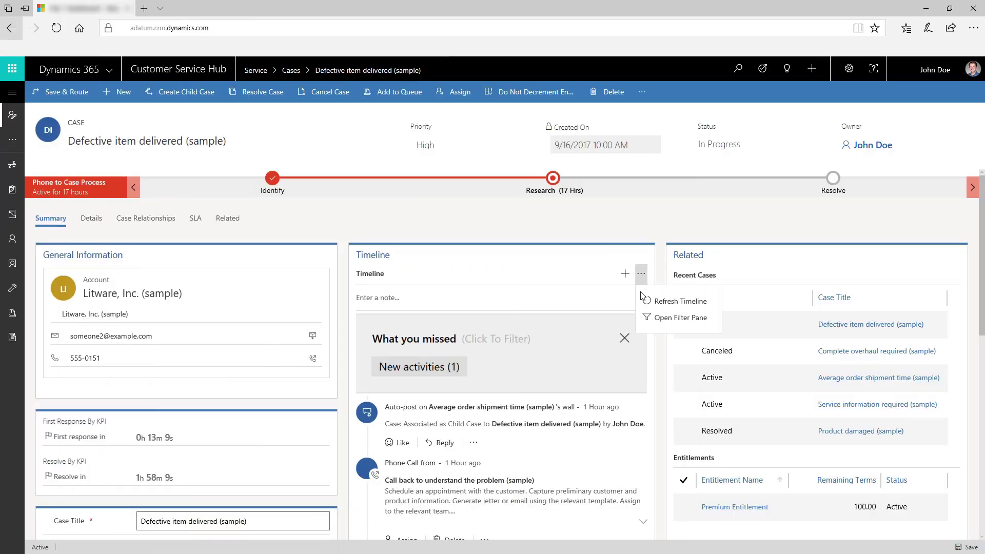
click(649, 318)
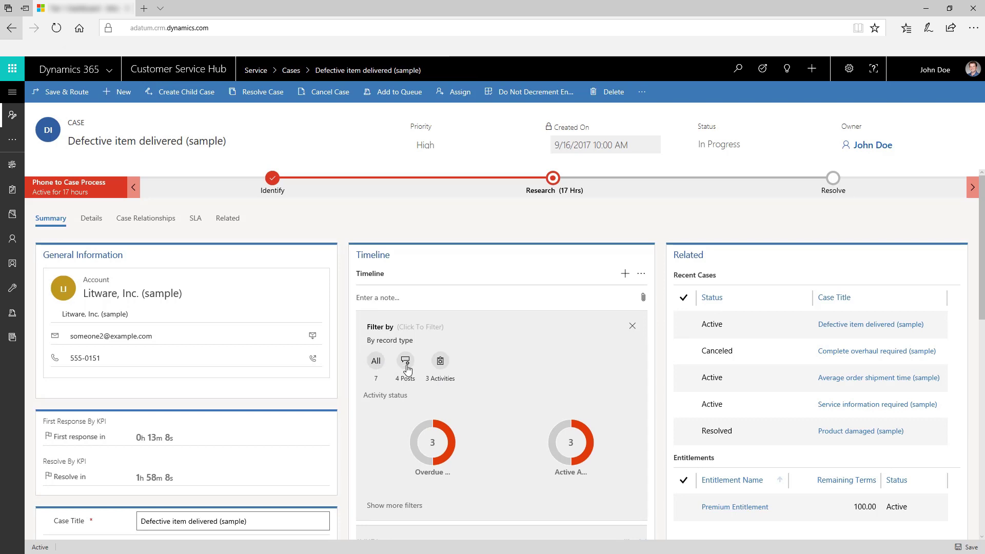
scroll(463, 363, down, 1)
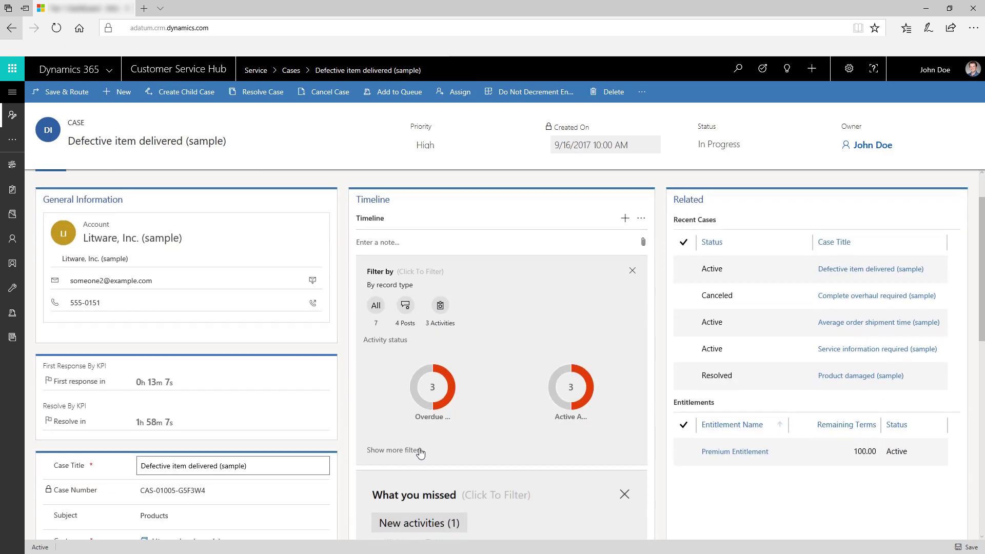
click(420, 452)
Leave the date and activity type filters at All and close the filter pane
click(539, 477)
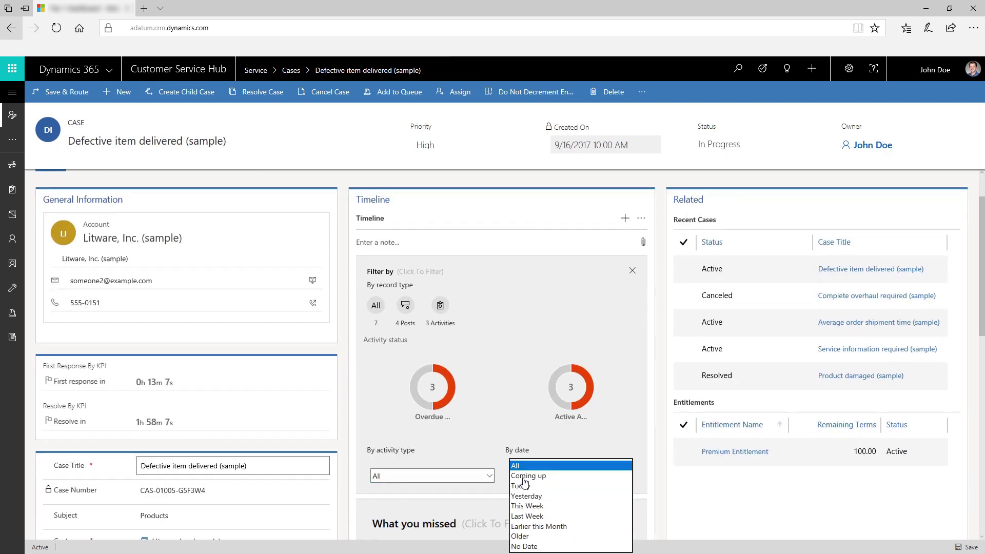
click(487, 475)
click(488, 477)
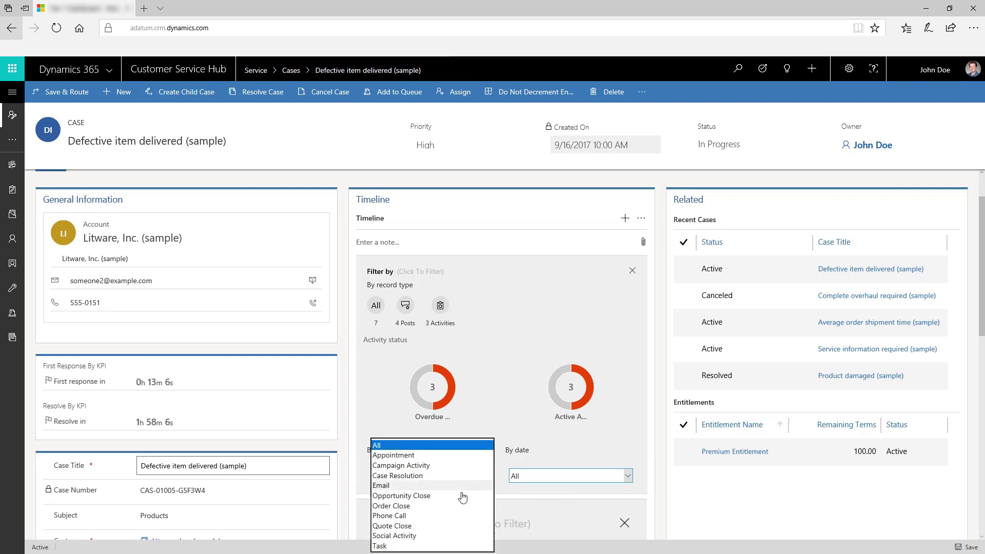
click(431, 445)
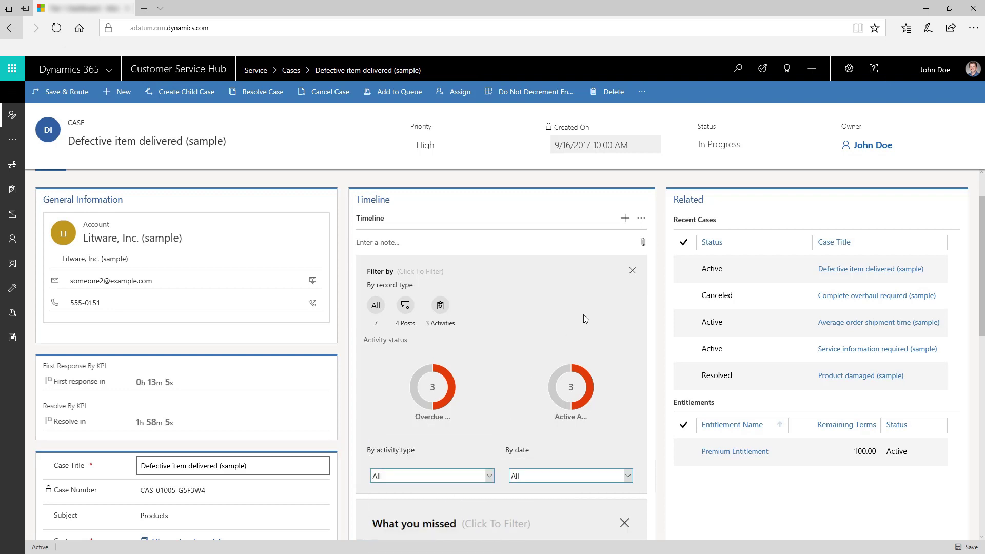
click(632, 271)
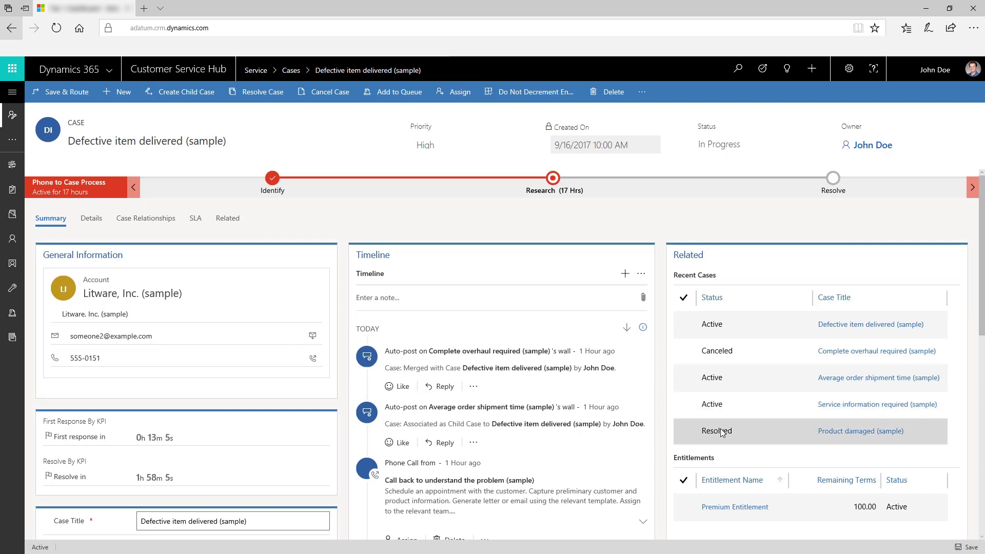
drag(981, 333, 978, 413)
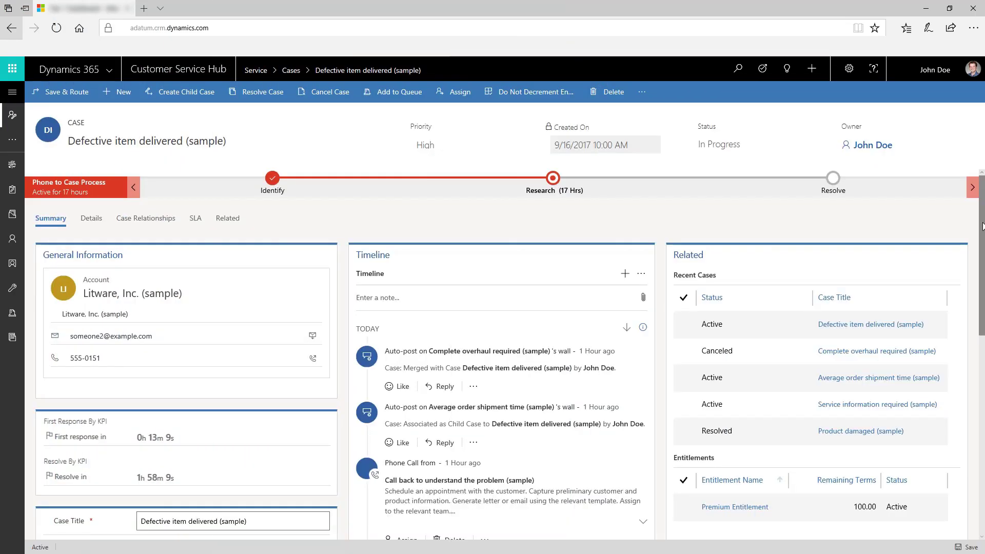
Scroll to Knowledge Base Search and keep results sorted by Relevance
drag(981, 226, 979, 414)
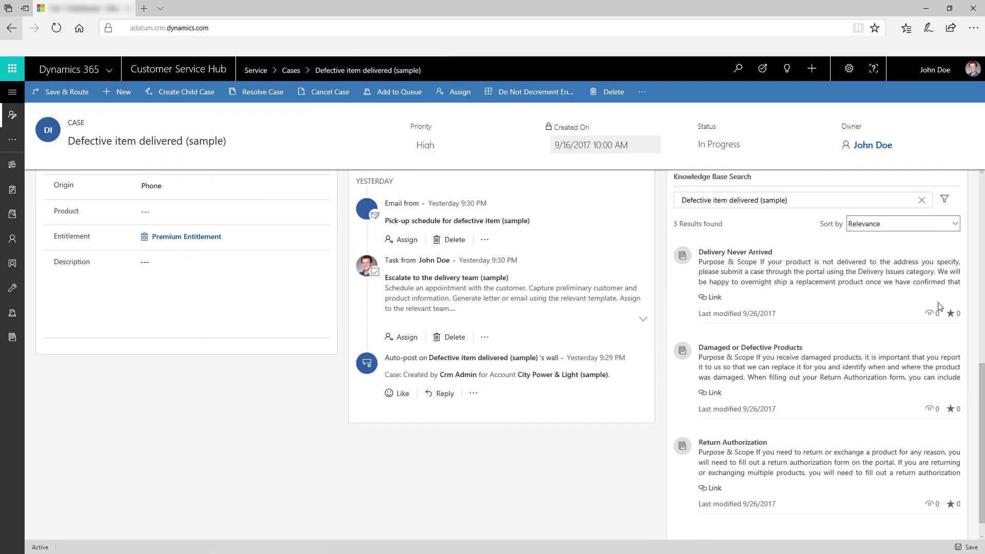
click(955, 223)
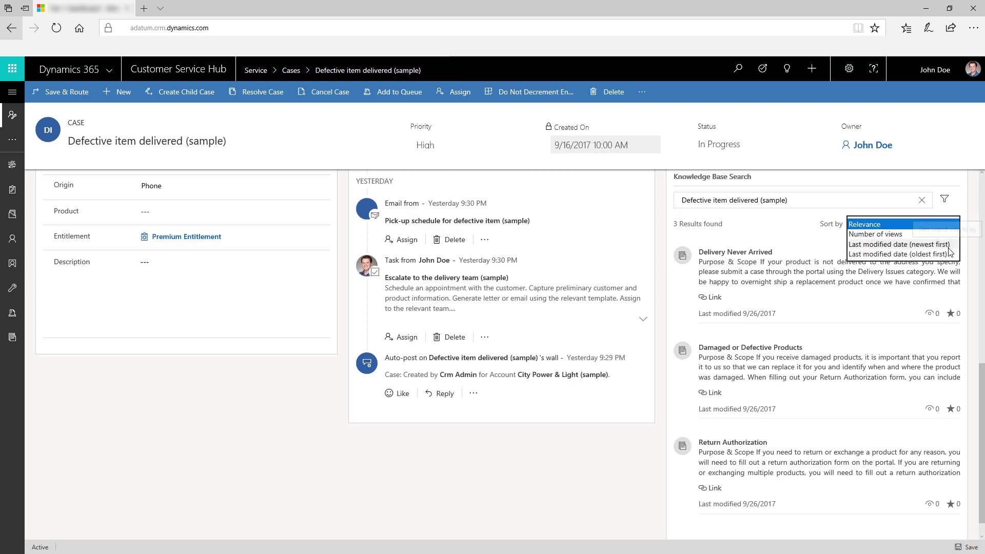
click(812, 251)
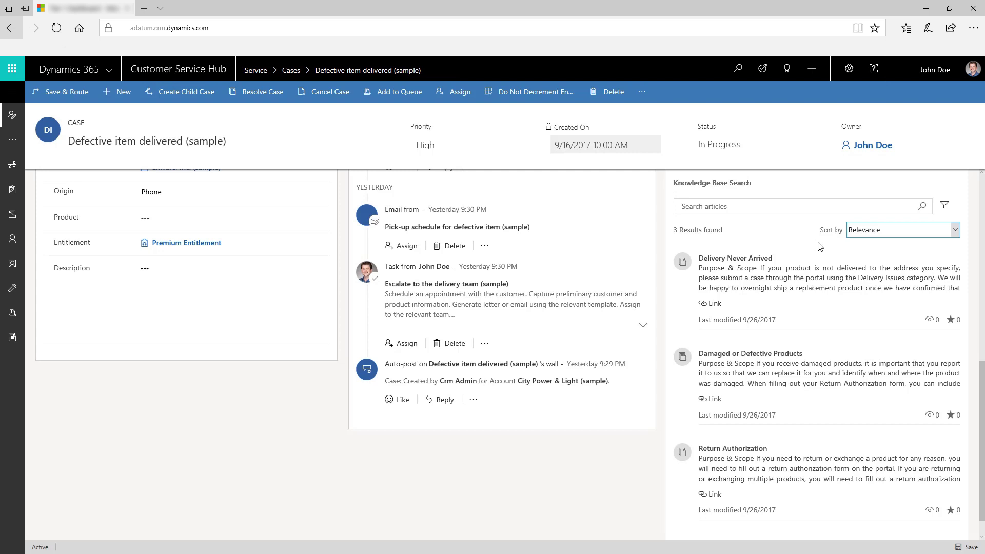
Filter knowledge articles to Published status and open the Delivery Never Arrived article
click(944, 205)
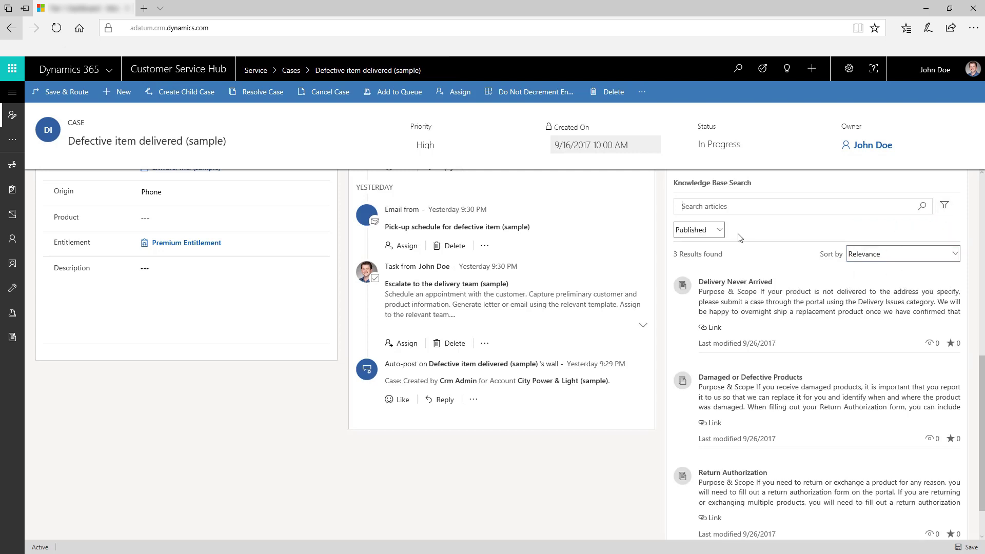
click(719, 231)
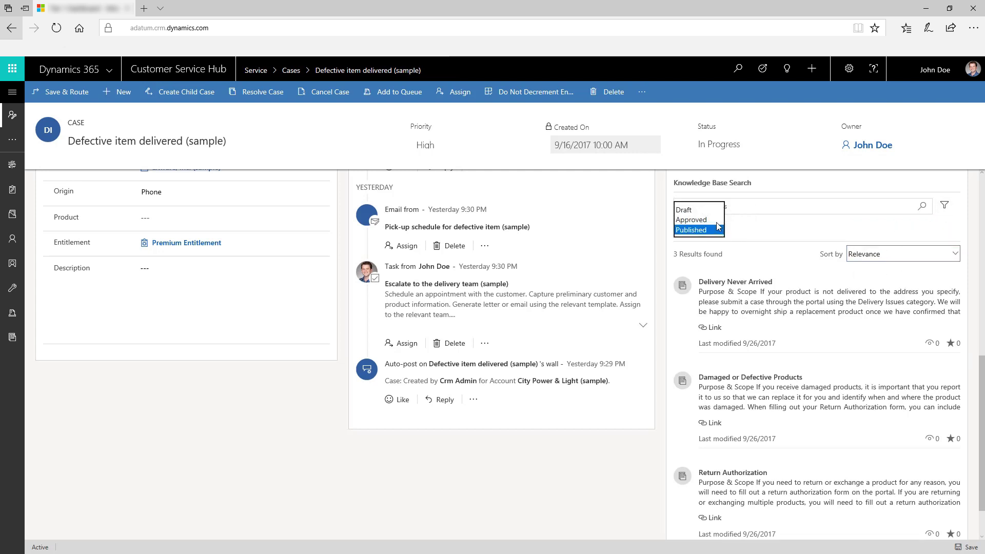
click(759, 232)
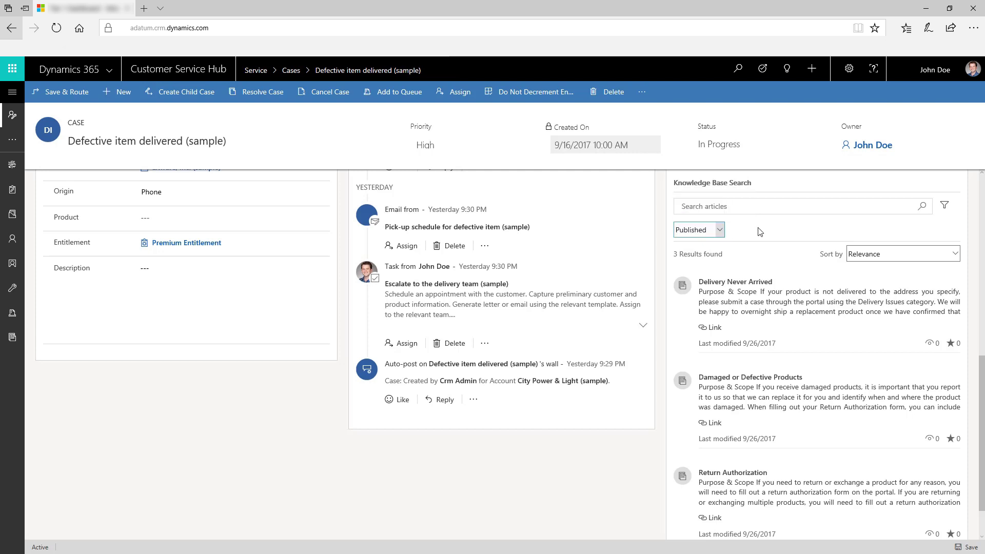
click(750, 282)
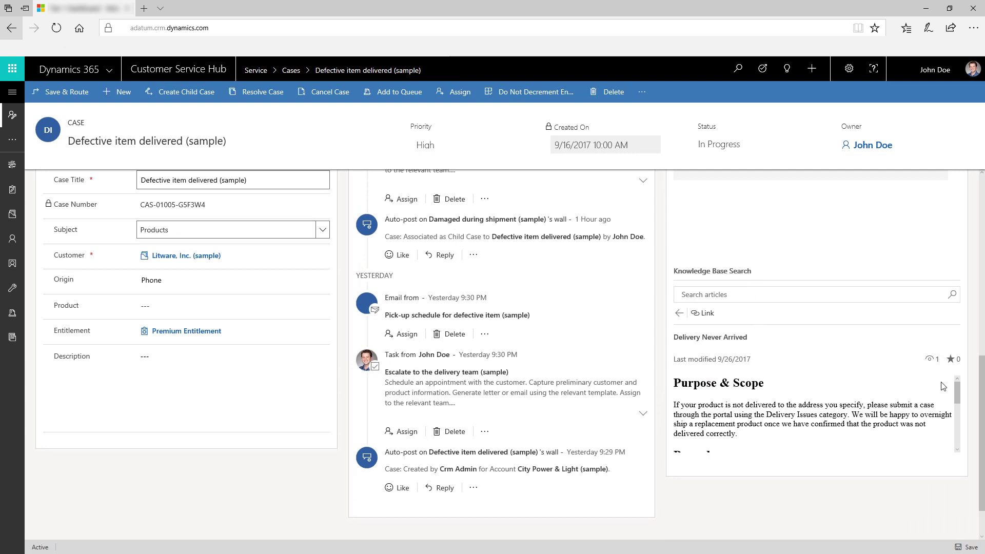
mouse_move(957, 392)
mouse_down()
mouse_move(961, 426)
mouse_move(963, 393)
mouse_up()
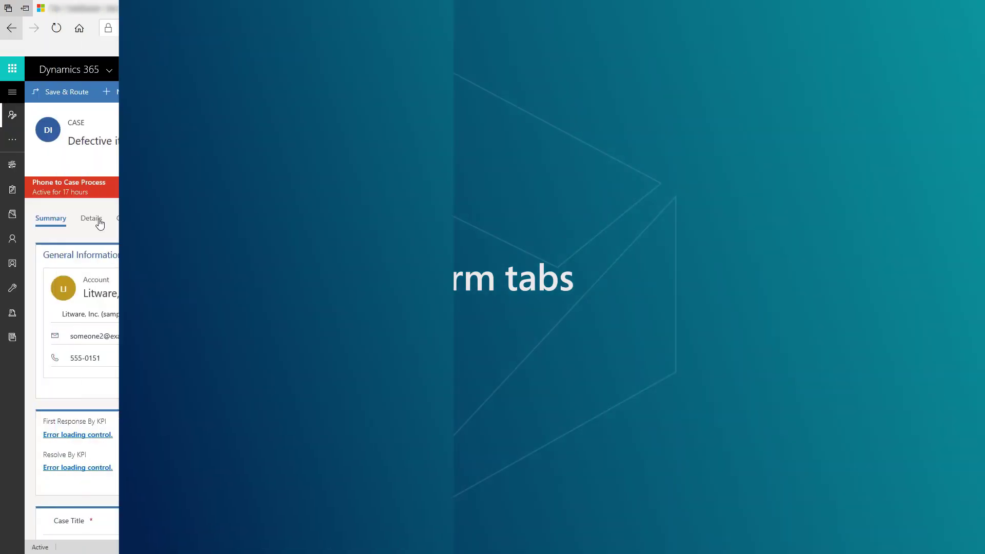
View the case's Details tab, then its Case Relationships with merged and child cases
click(98, 221)
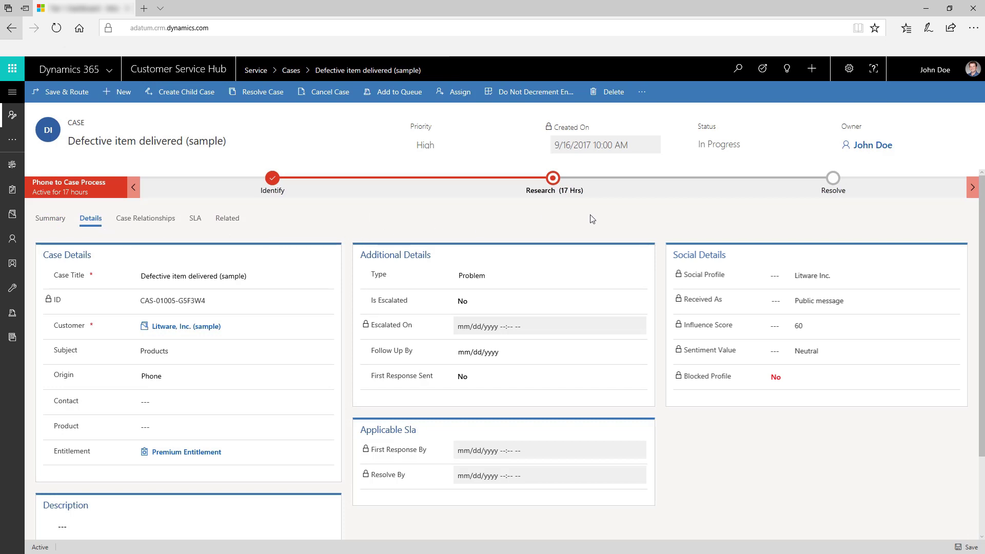
click(154, 220)
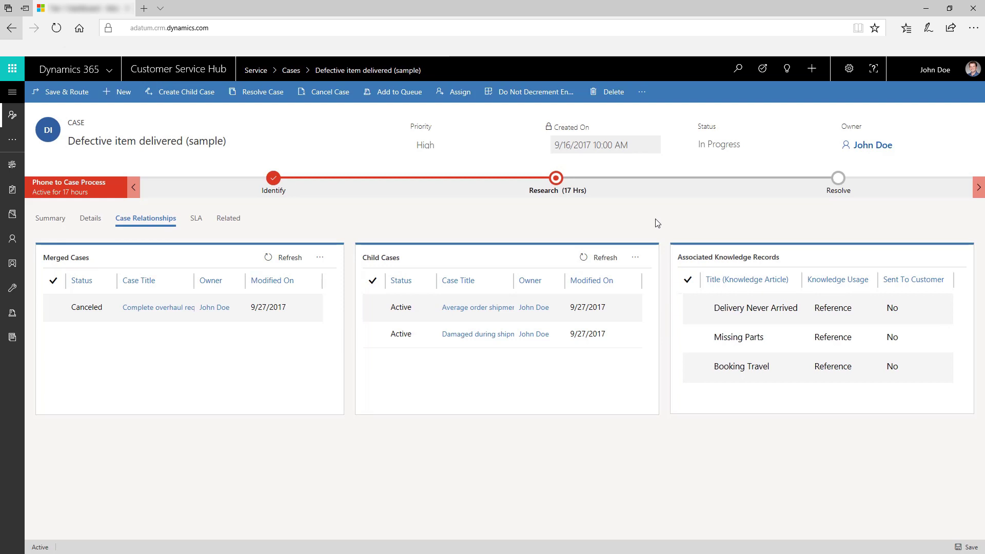
Show the case's SLA KPI instances, then the Related record types list
click(196, 220)
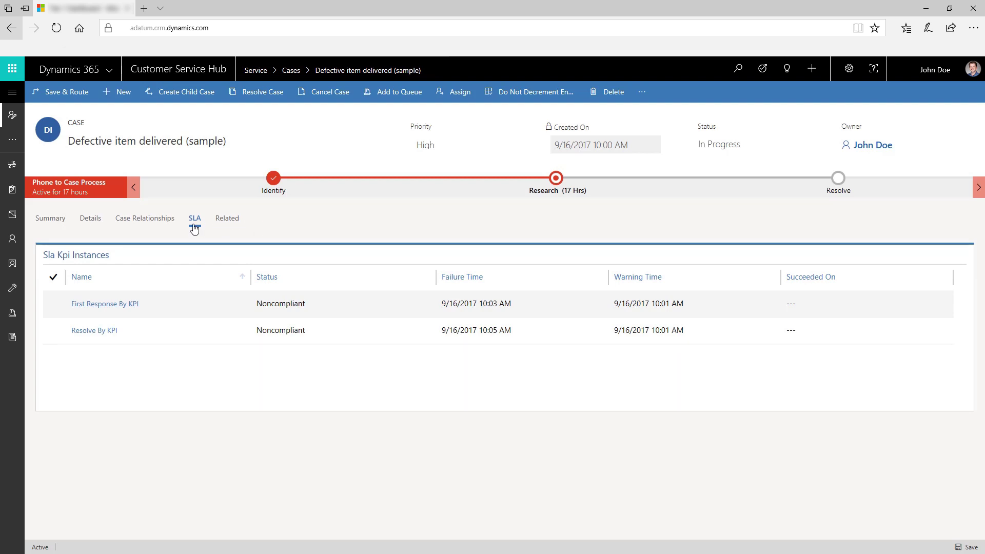
click(228, 221)
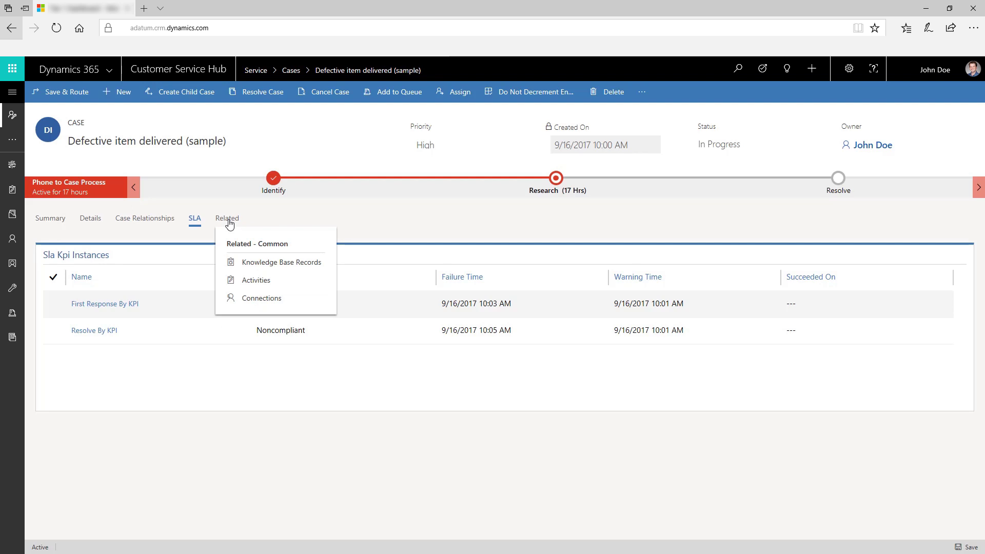